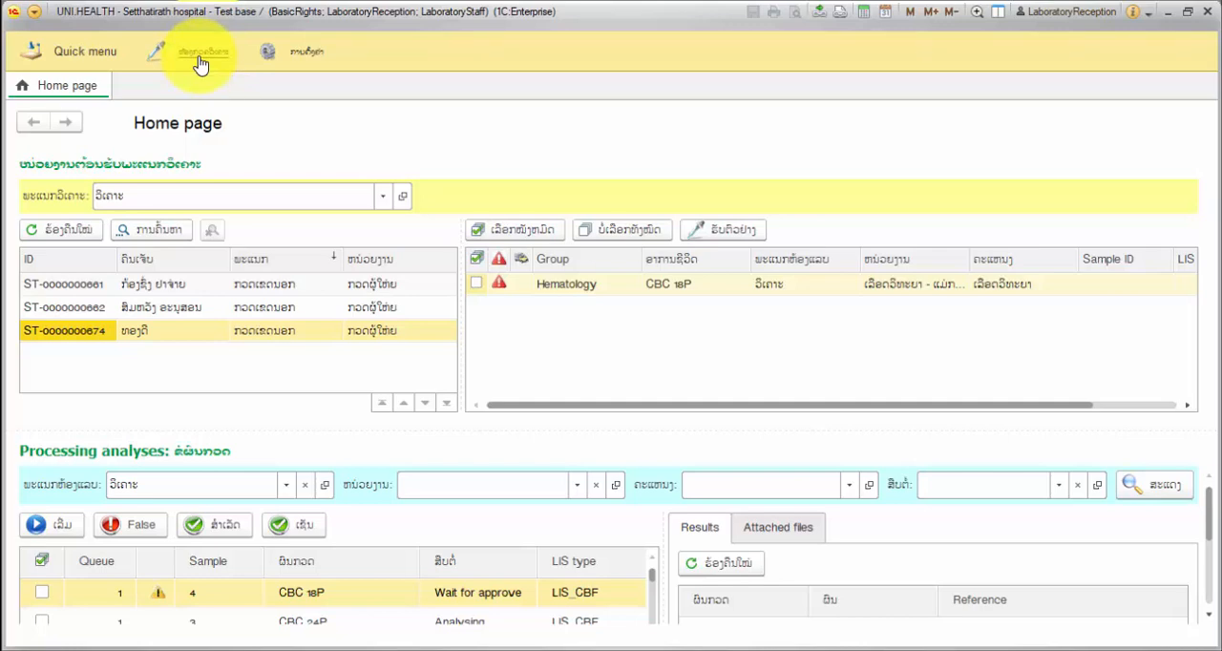
- Open the laboratory sample reception queue and review the ordered analyses of each listed patient
left_click(200, 57)
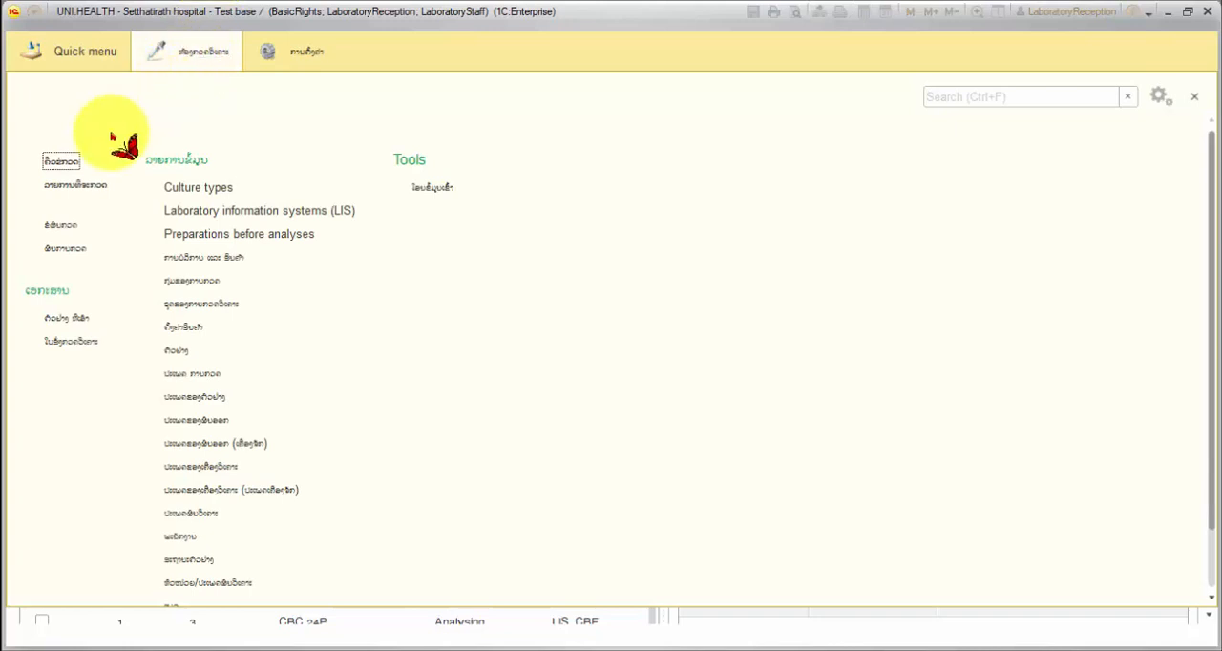
left_click(69, 165)
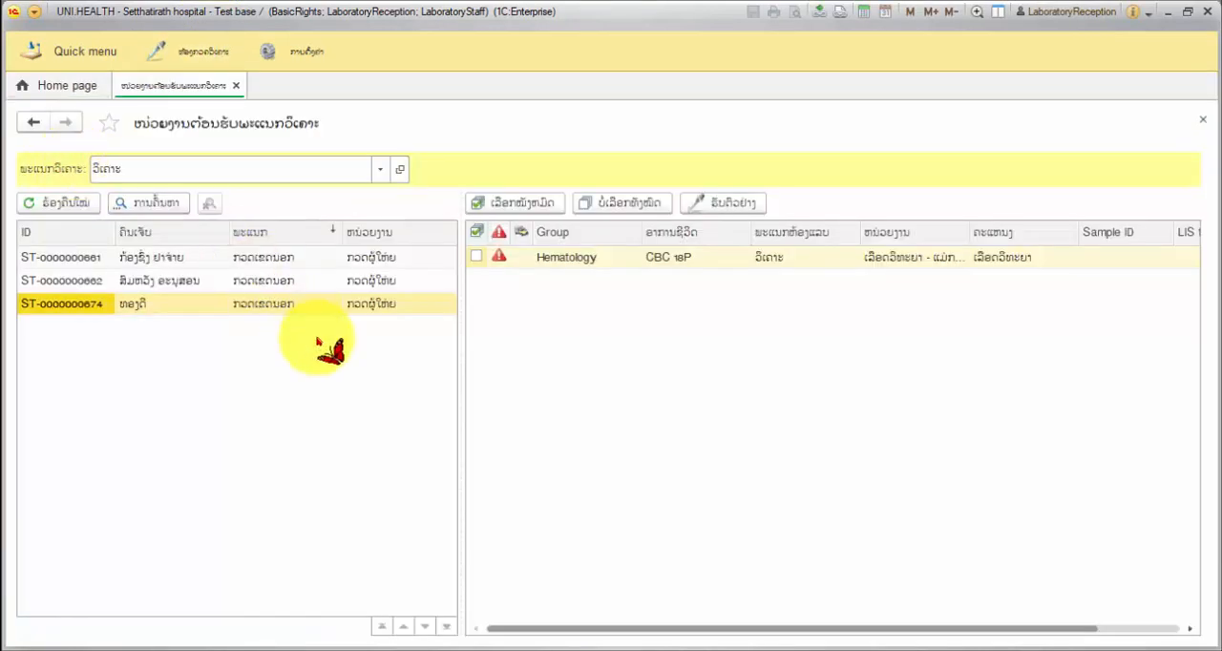
left_click(252, 305)
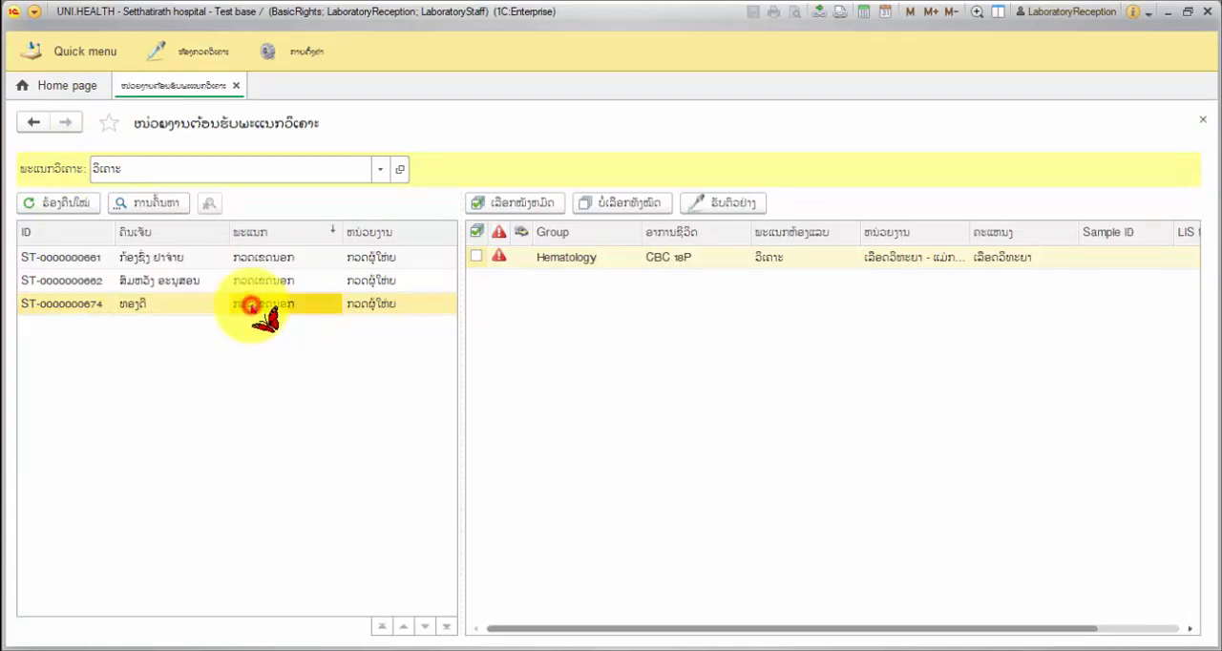
left_click(174, 280)
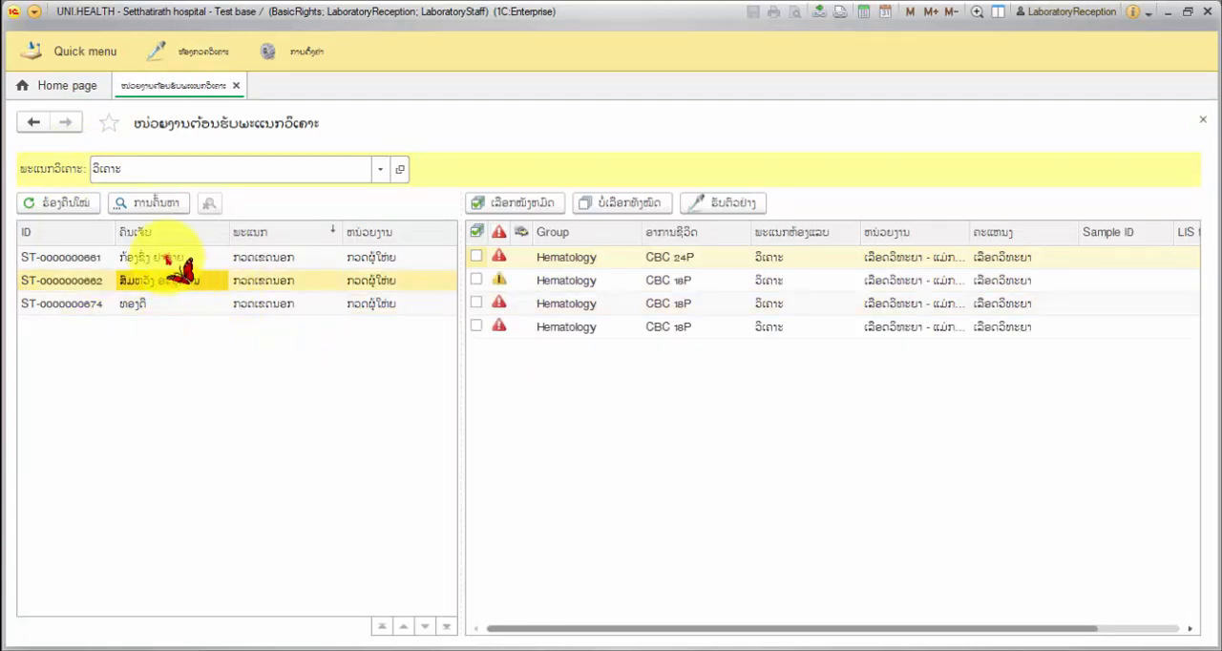
left_click(167, 258)
left_click(172, 281)
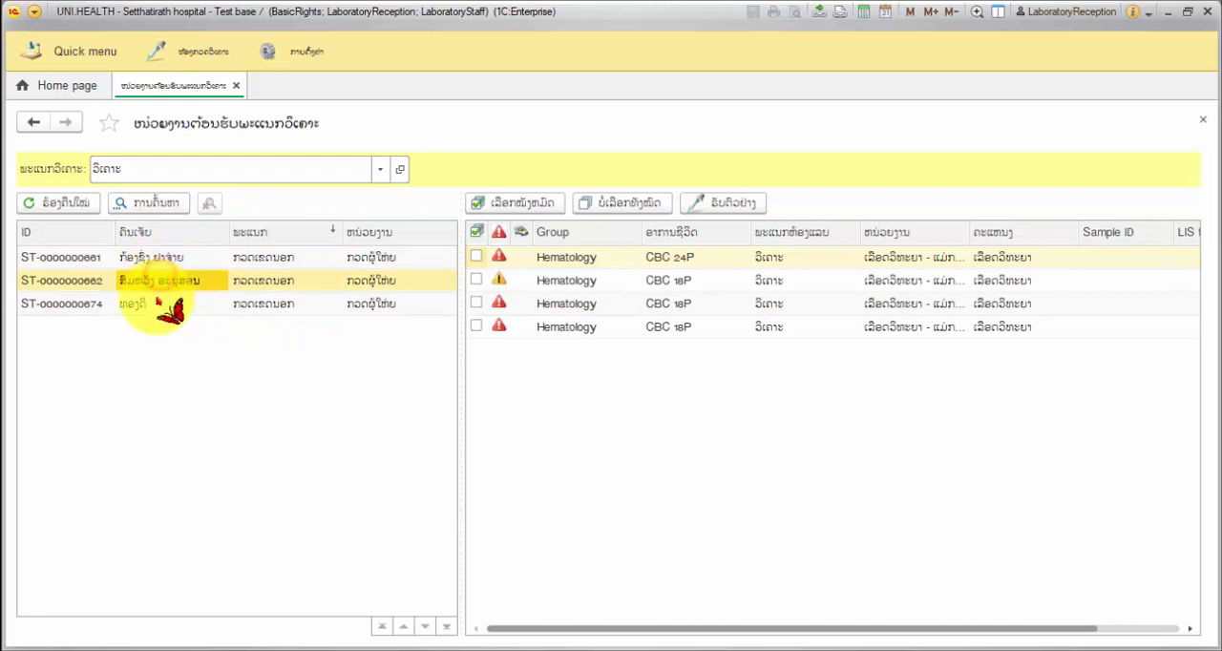
left_click(157, 303)
left_click(154, 259)
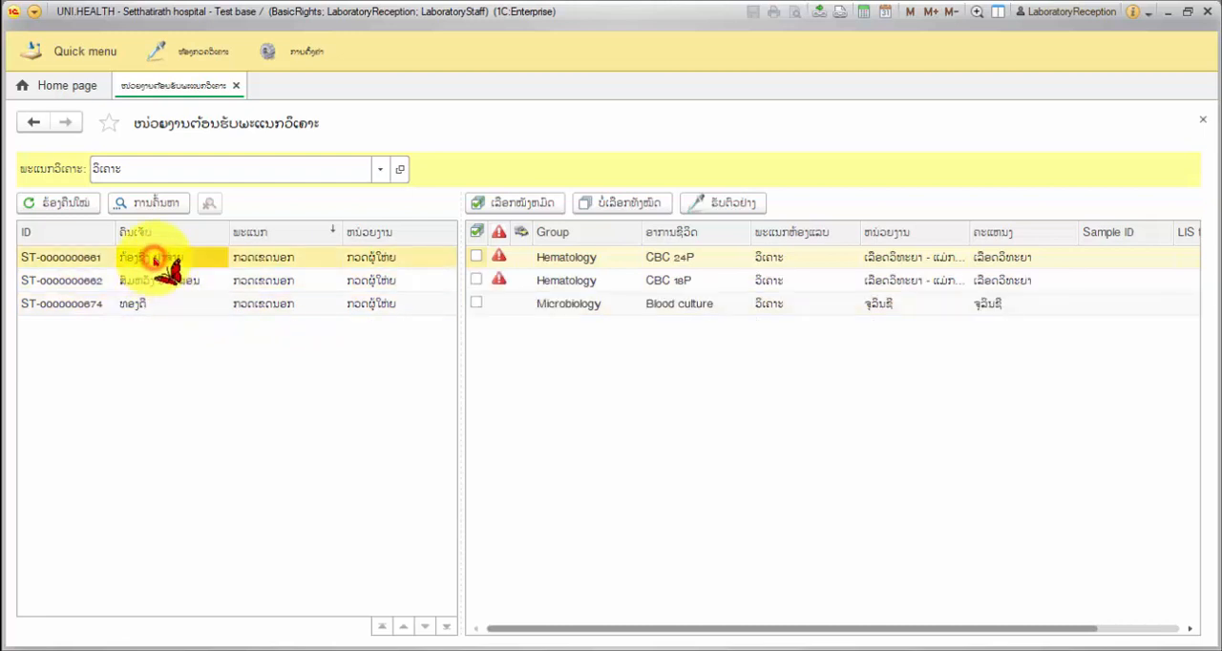
left_click(151, 302)
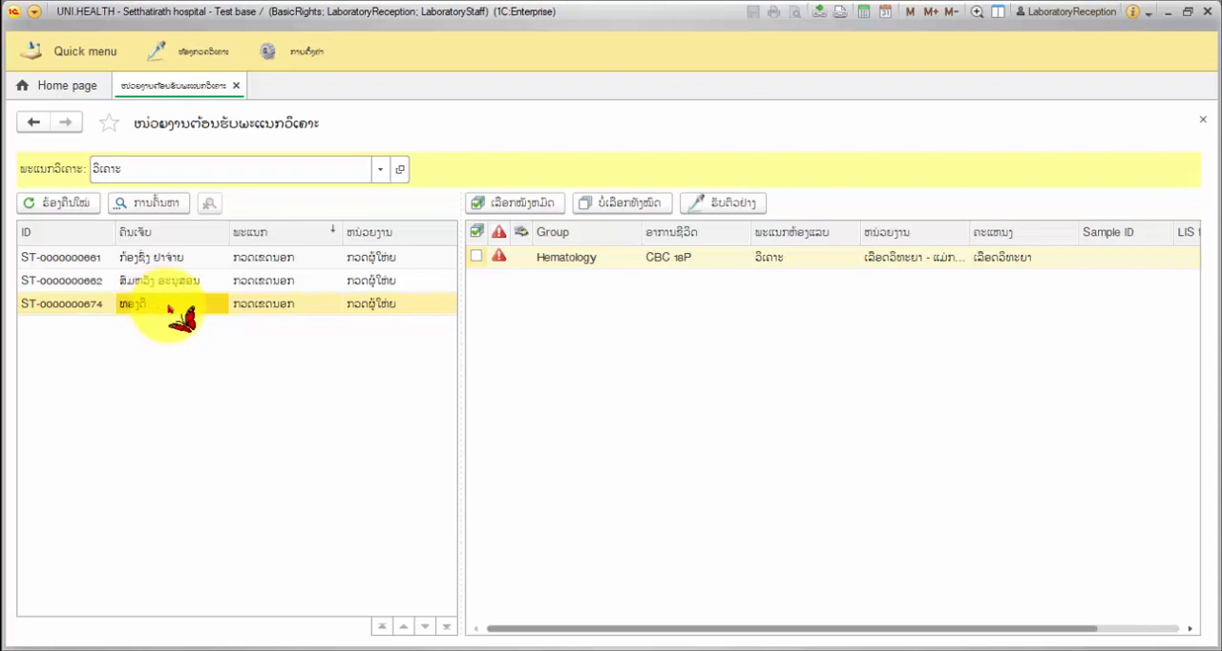
- Filter the reception queue to the third listed patient using an exact match on the patient name
left_click(148, 203)
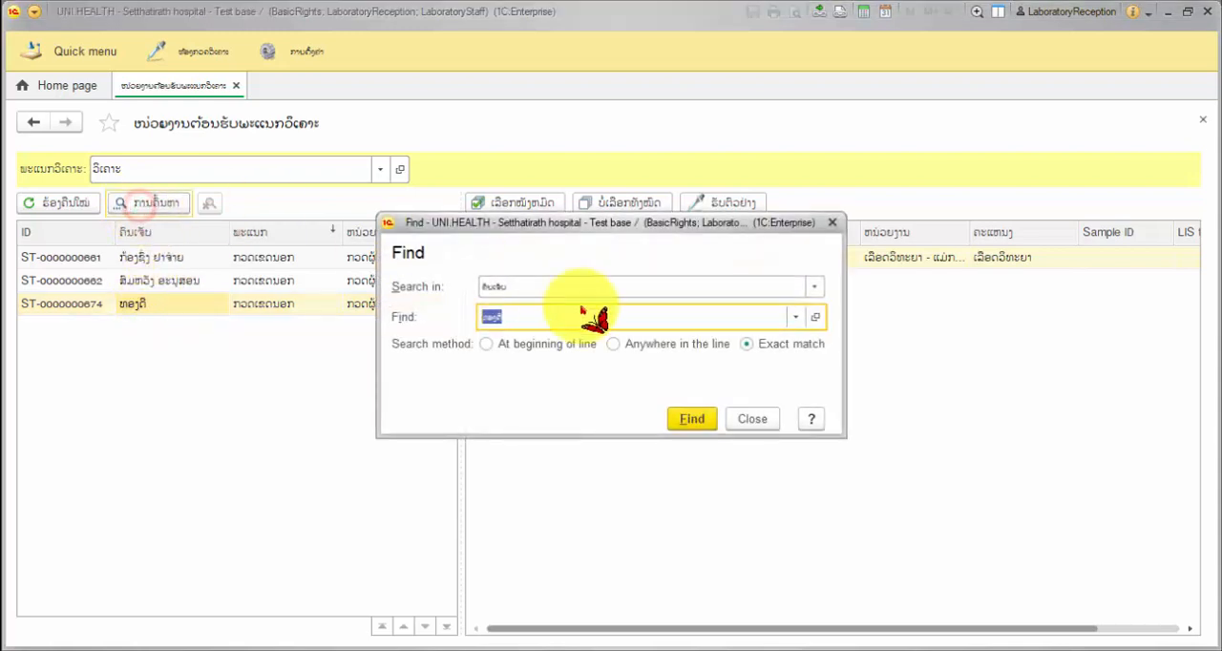
left_click(697, 419)
left_click(180, 258)
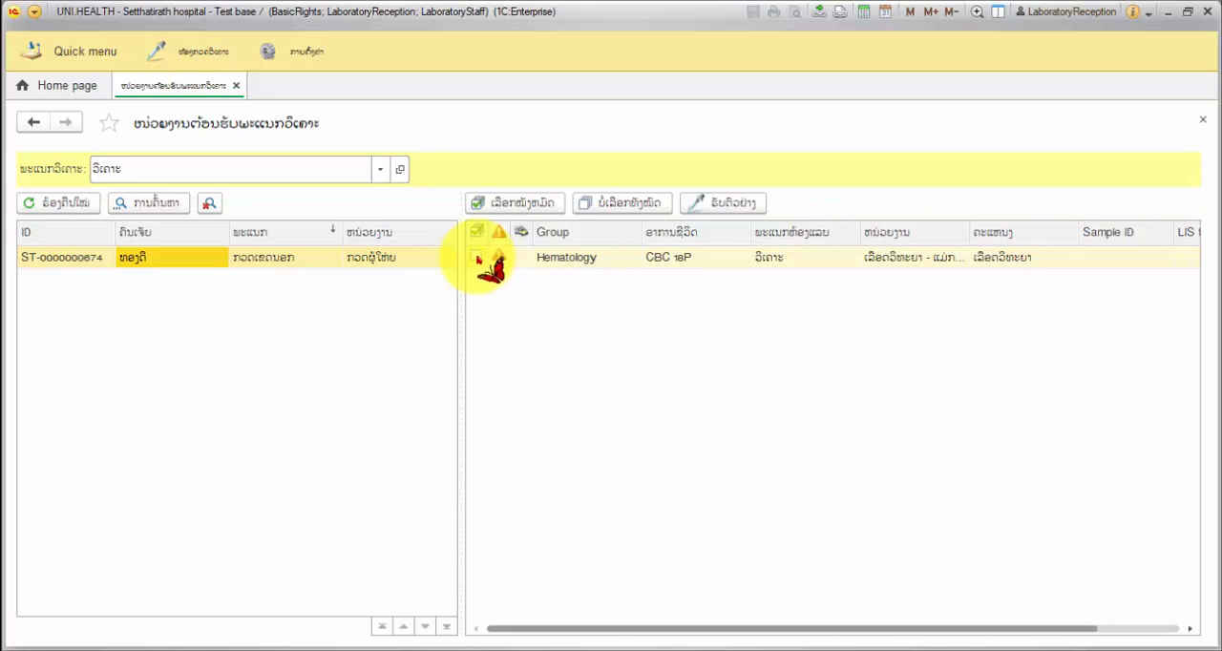
- Mark the patient's Hematology CBC 18P analysis and start a sample receipt document for it
left_click(587, 261)
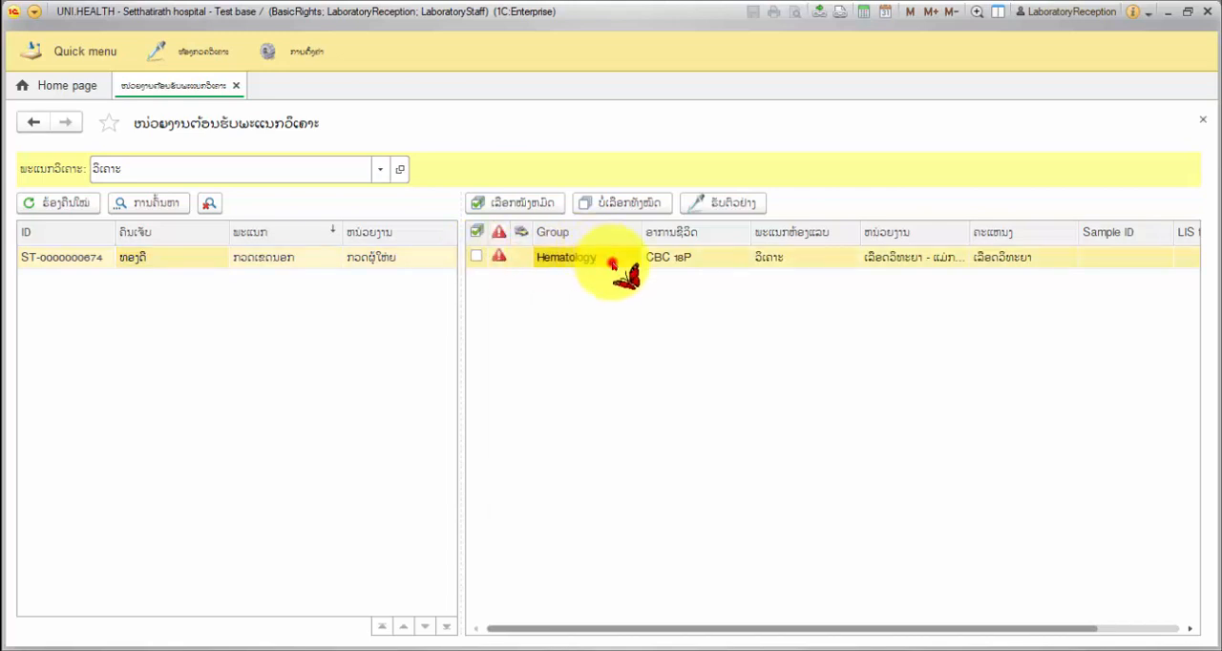
left_click(478, 257)
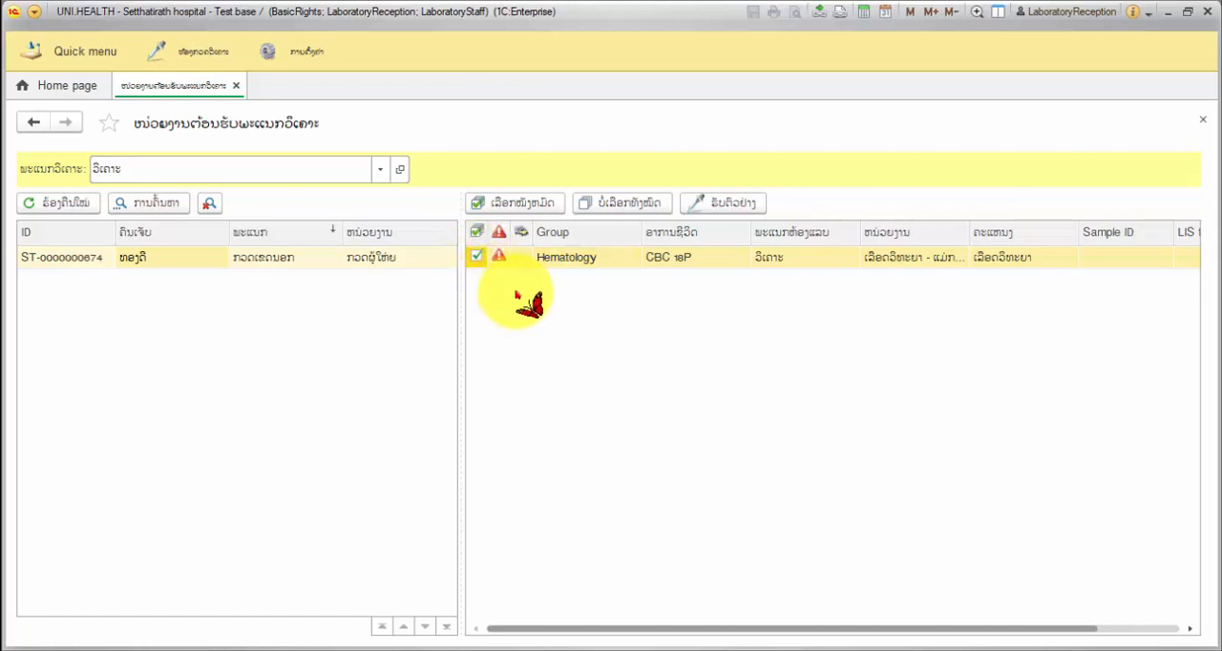
left_click(711, 206)
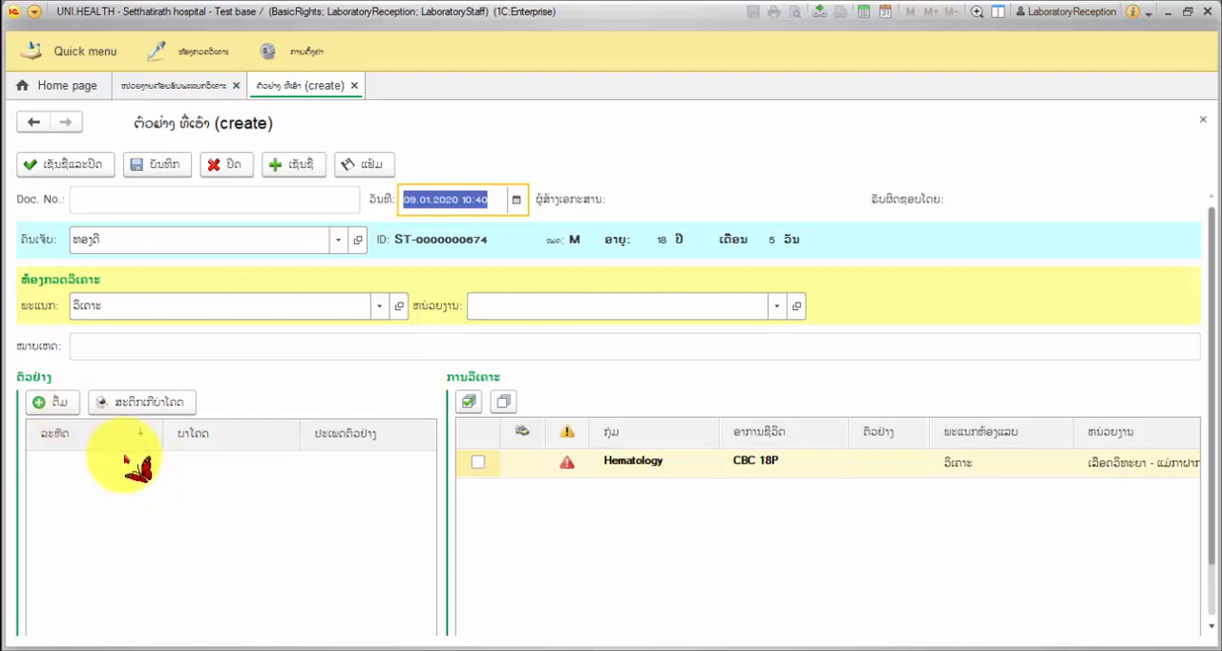
- Save the receipt document and add a sample with the sample type Blood (ເລືອດ)
left_click(57, 406)
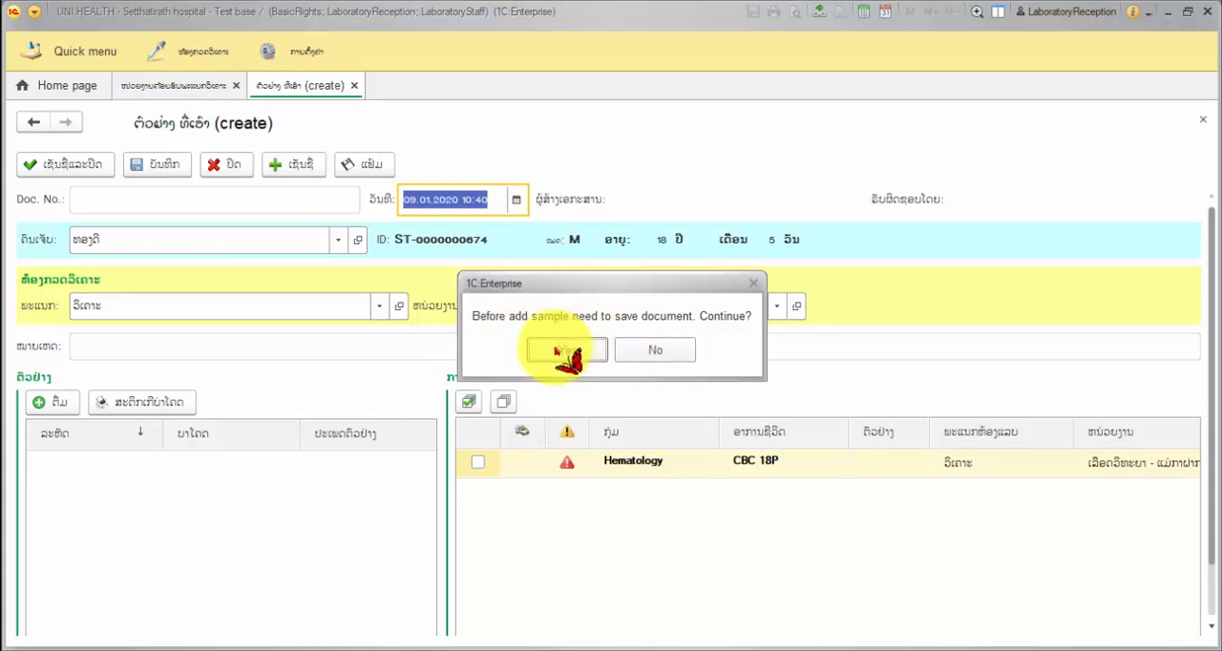
left_click(564, 350)
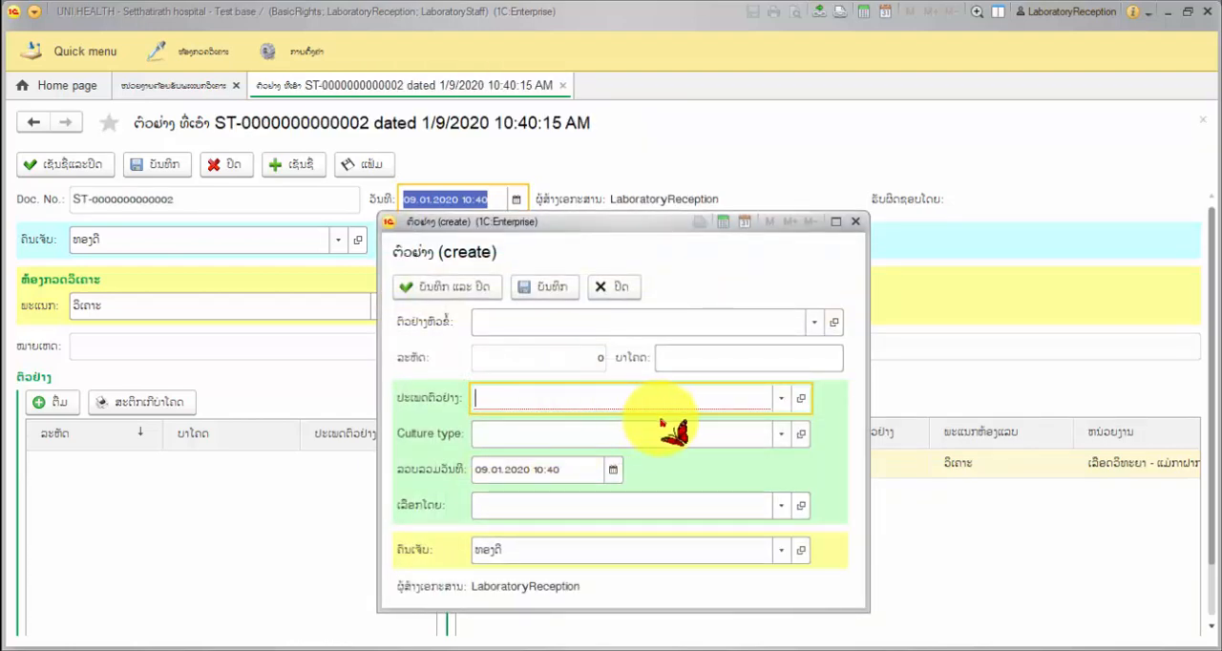
type("blo")
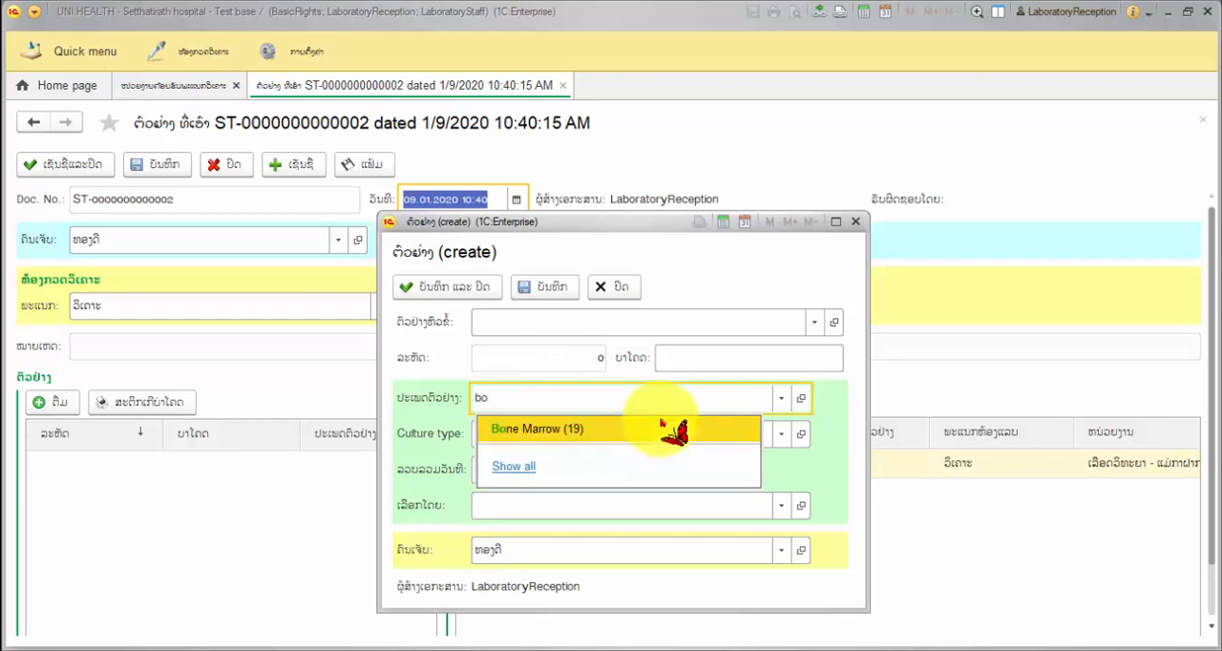
key("BackSpace")
type("lo")
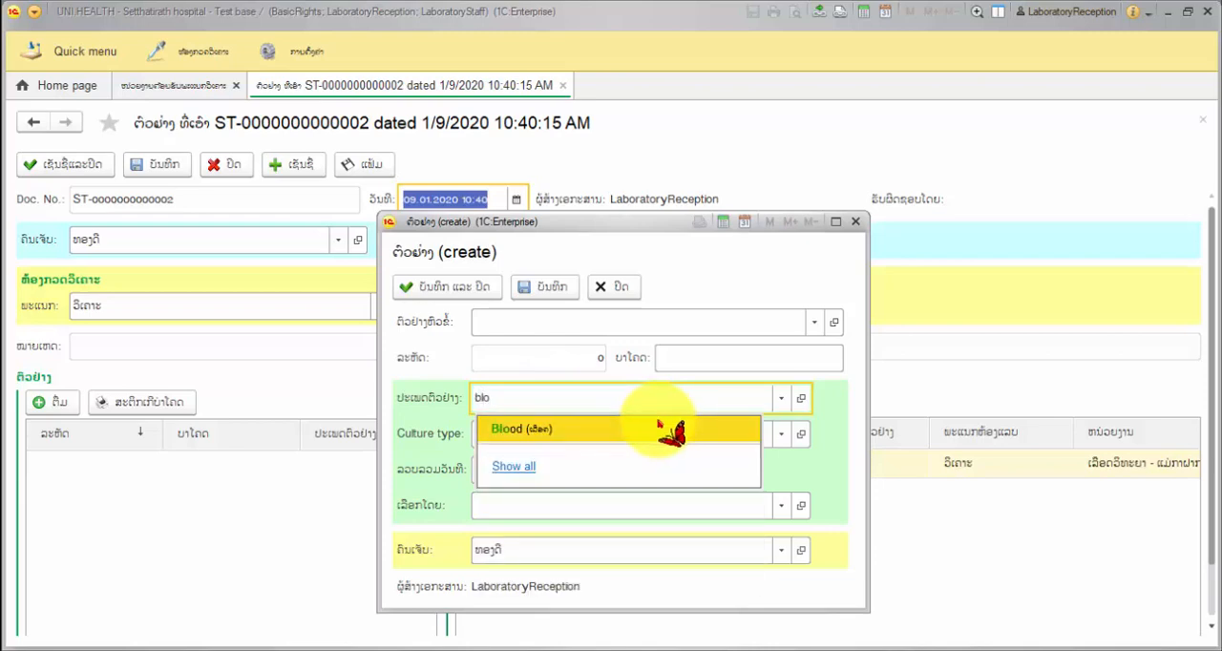
left_click(609, 429)
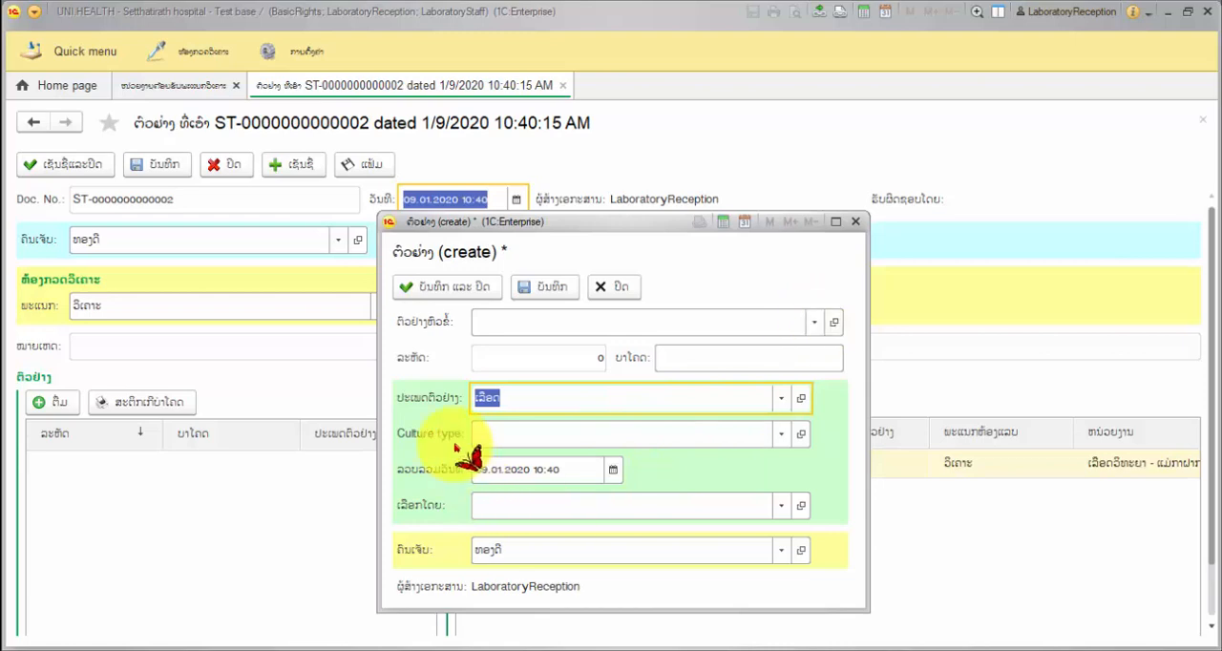
left_click(477, 294)
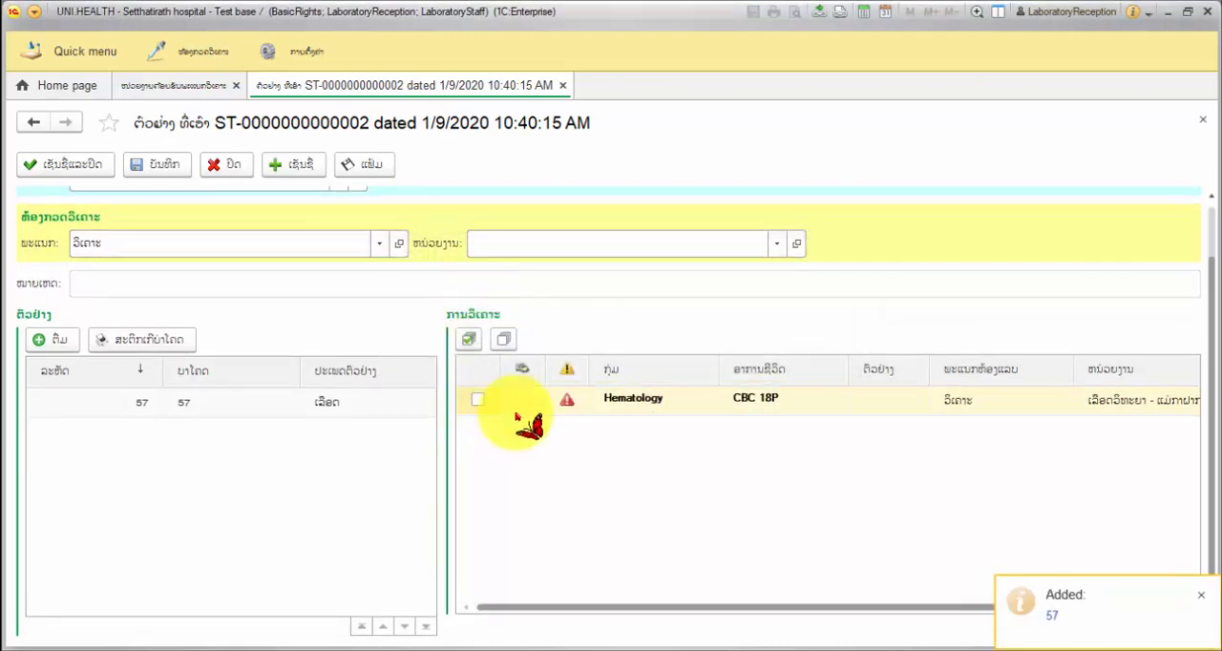
- Link the Hematology CBC 18P analysis to the blood sample, save the document and open its barcode labels
left_click(663, 406)
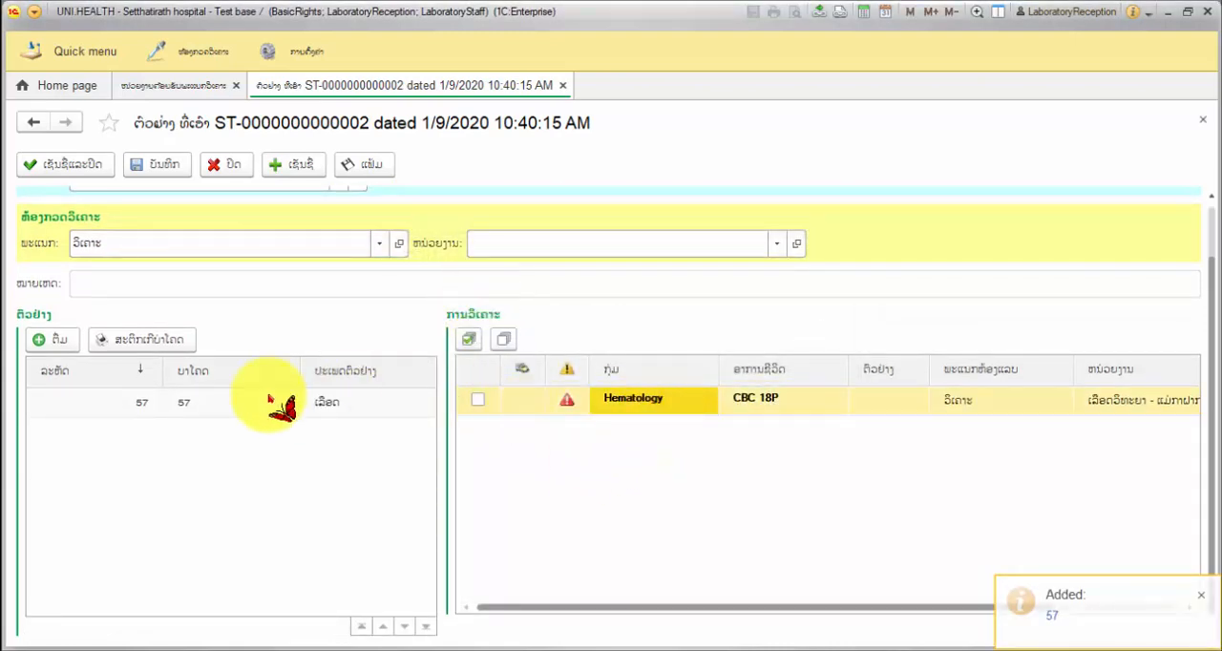
left_click(234, 405)
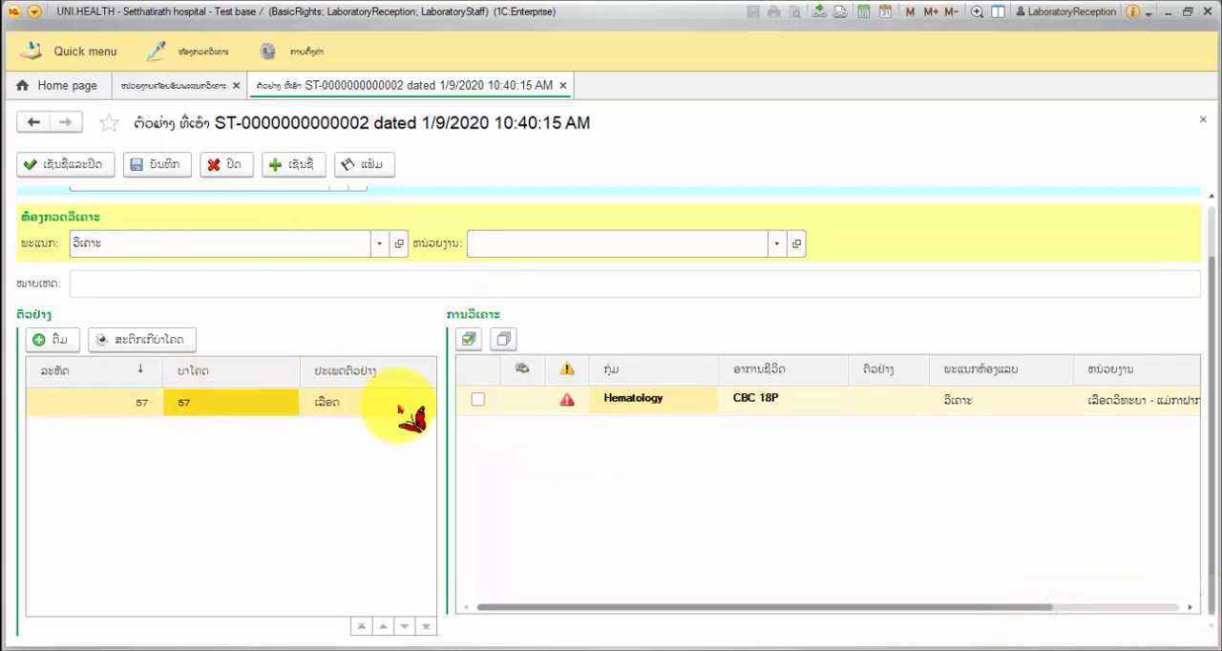
left_click(478, 400)
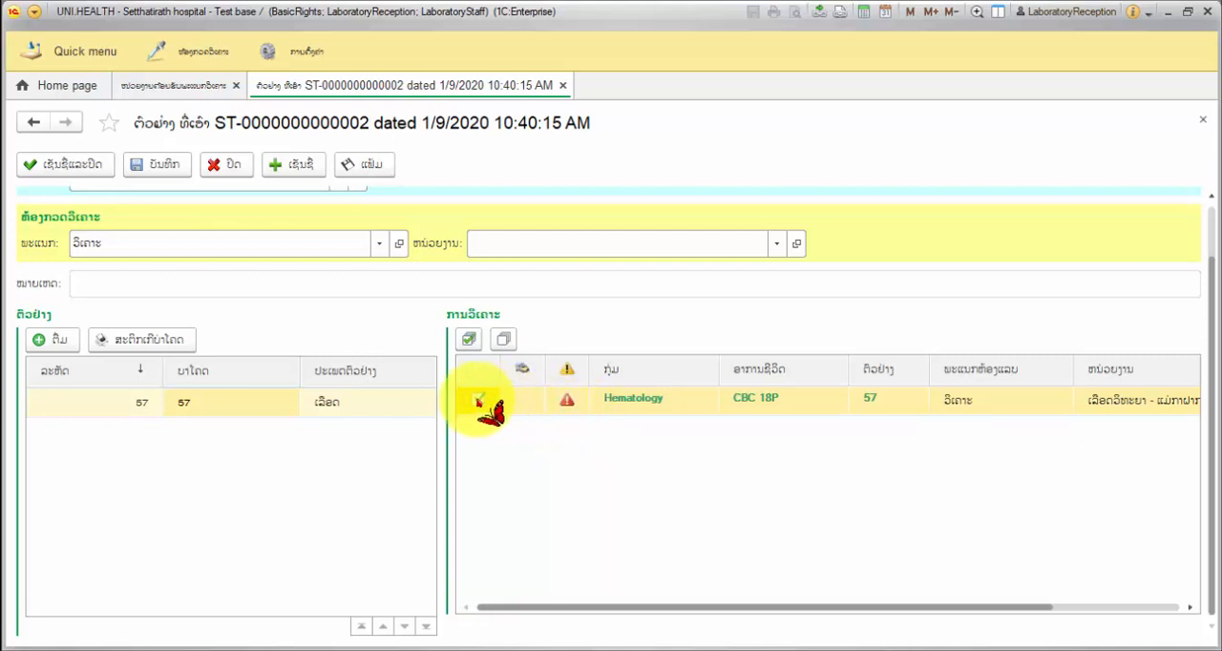
left_click(162, 168)
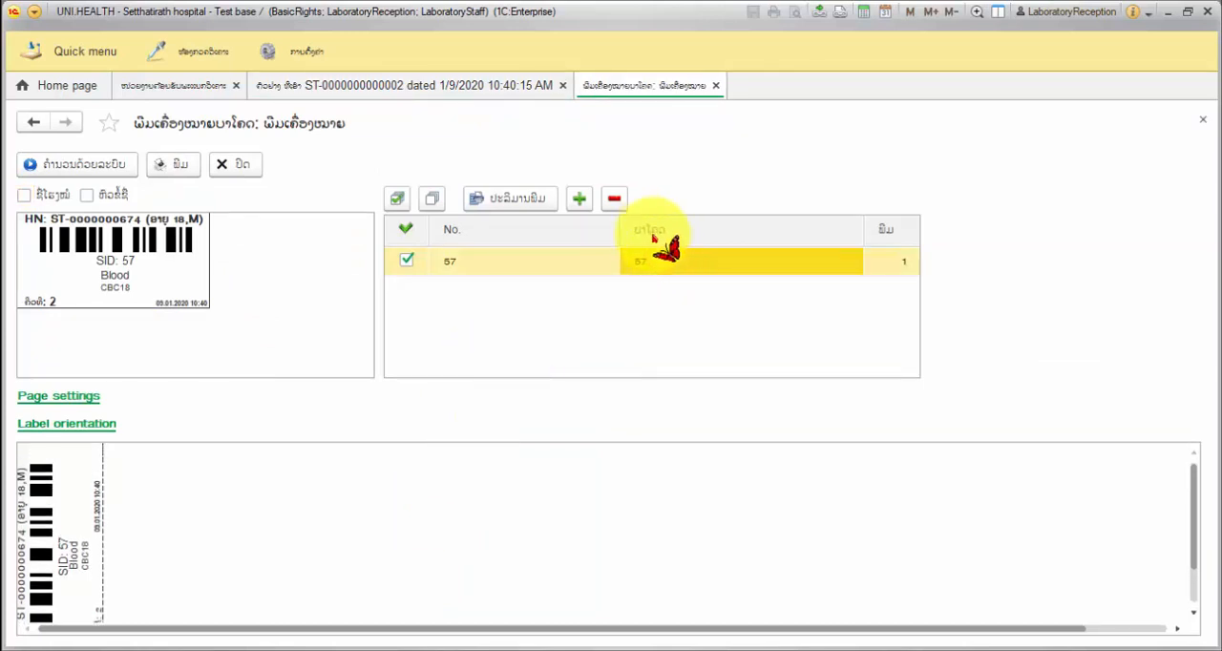
- Set the sample's label quantity to 2, regenerate the print layout and check both labels in the preview
left_click(880, 267)
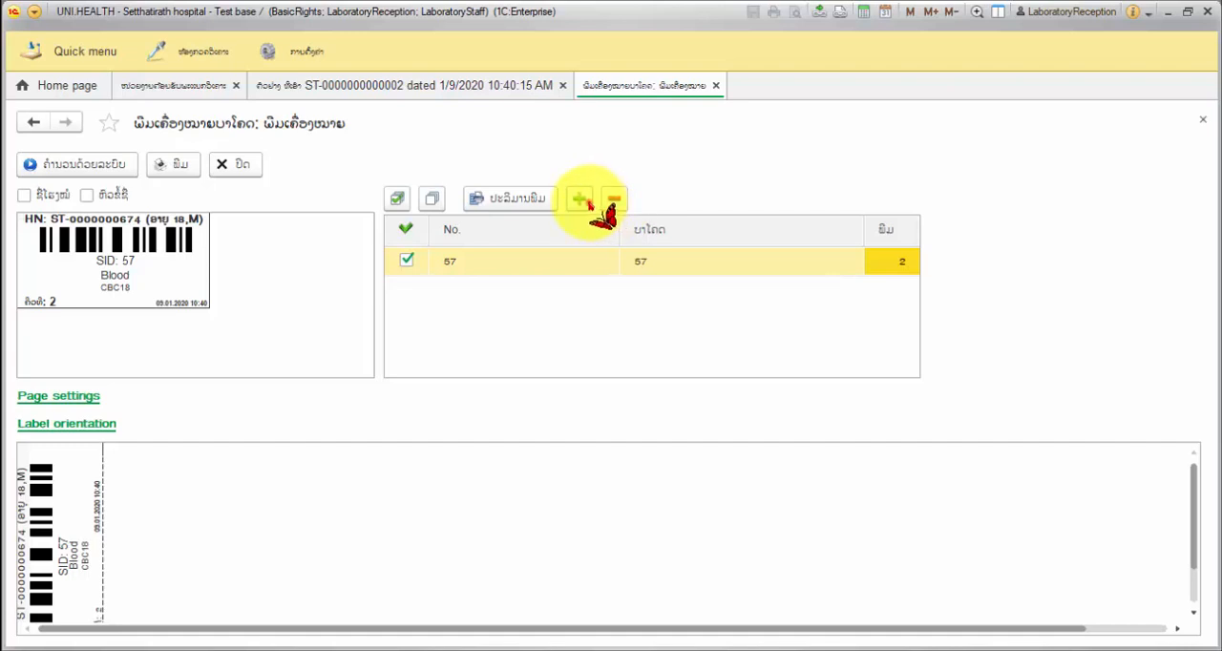
double_click(580, 200)
double_click(607, 204)
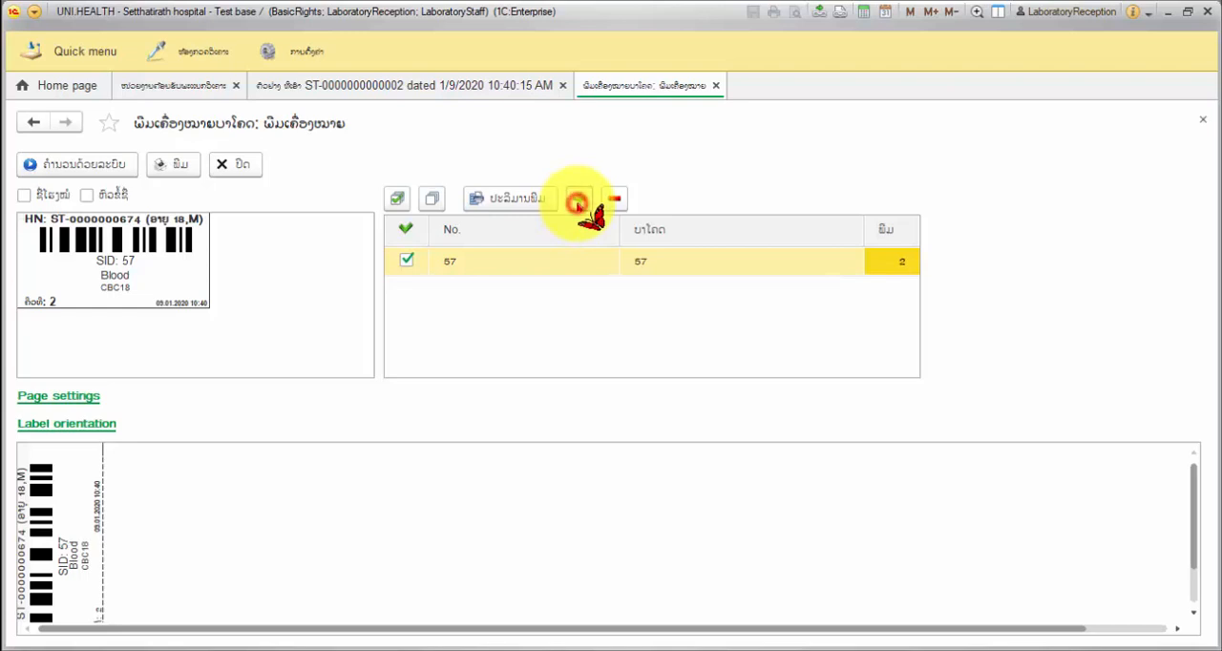
left_click(83, 168)
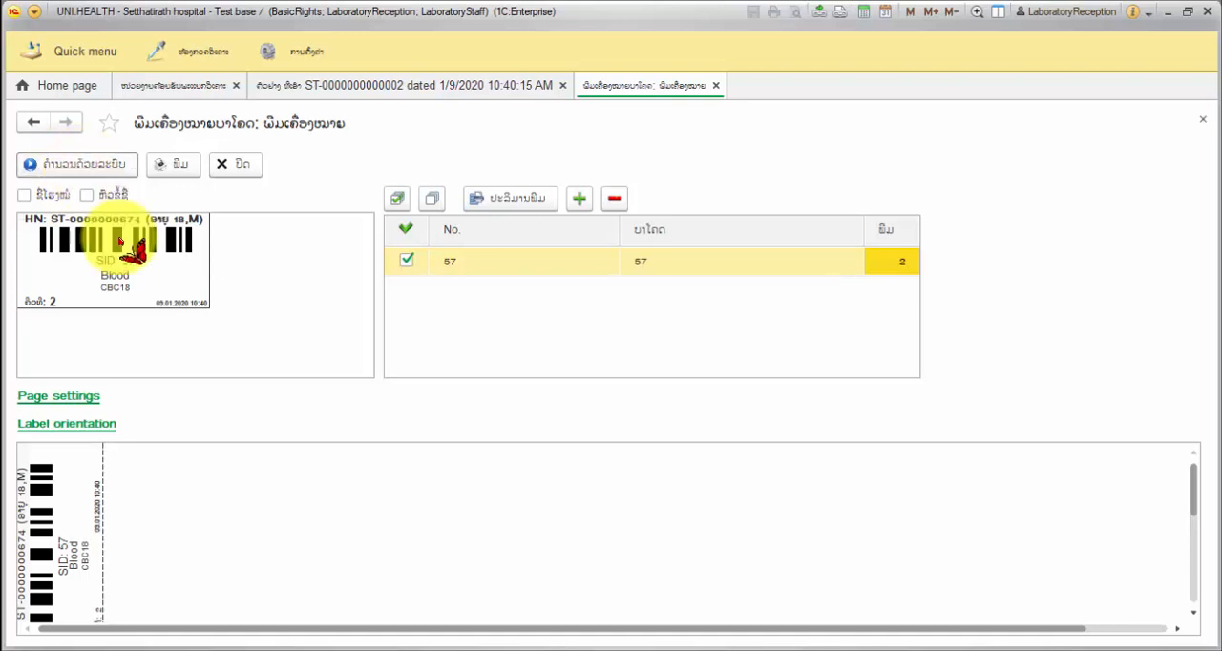
left_click(43, 520)
left_click(180, 564)
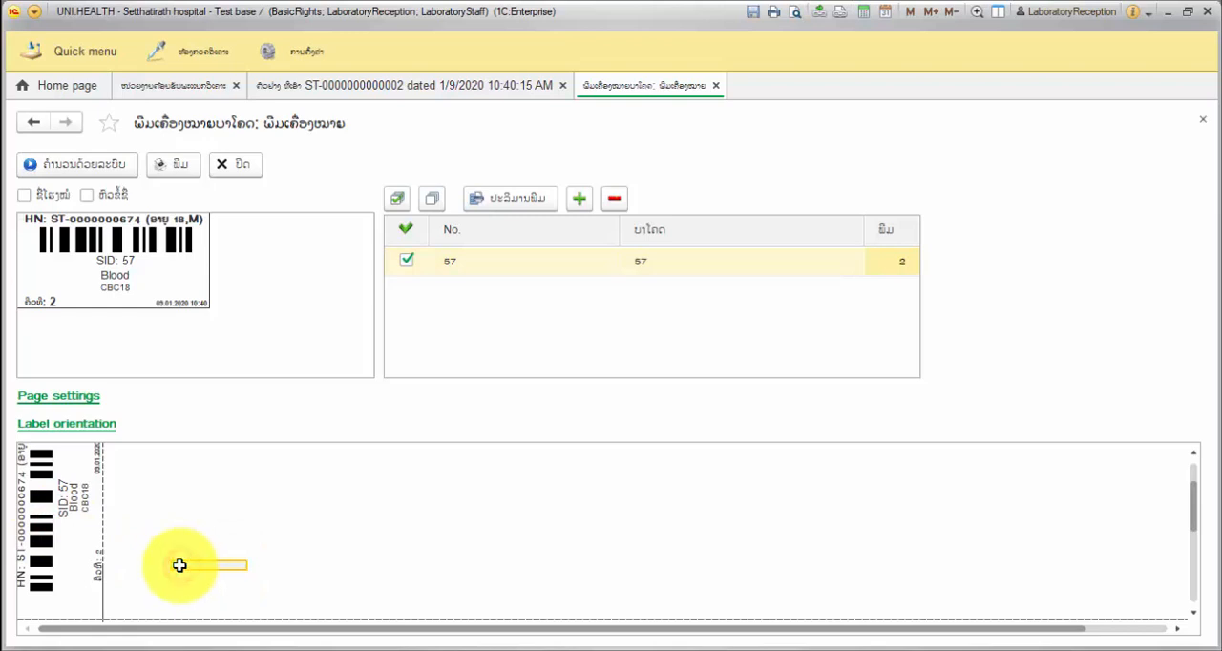
scroll(112, 558, "down", 3)
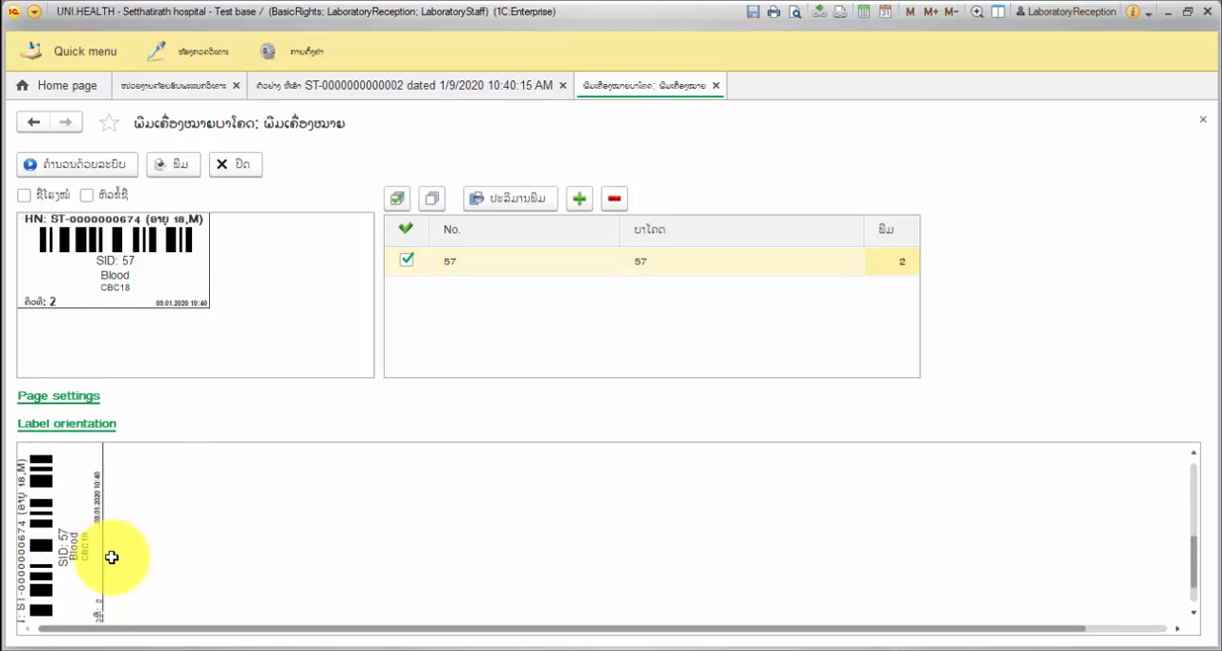
scroll(112, 558, "up", 4)
scroll(112, 558, "up", 2)
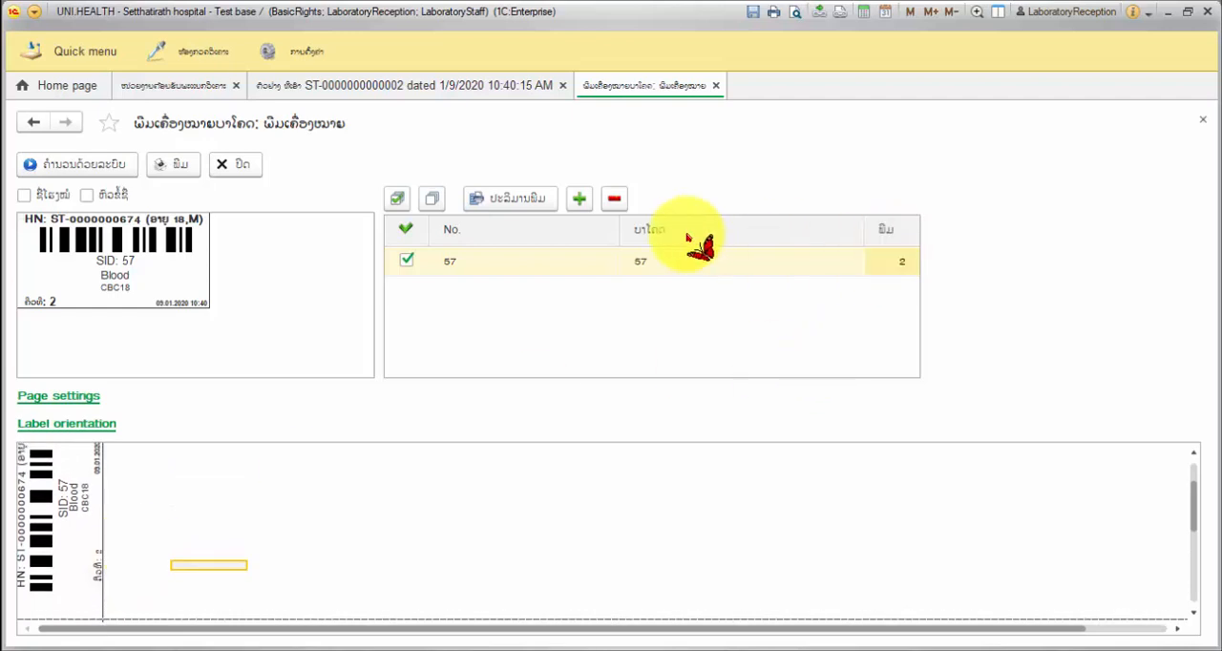
- Reduce the sample's label quantity to 1, regenerate the print layout and check the preview
left_click(612, 202)
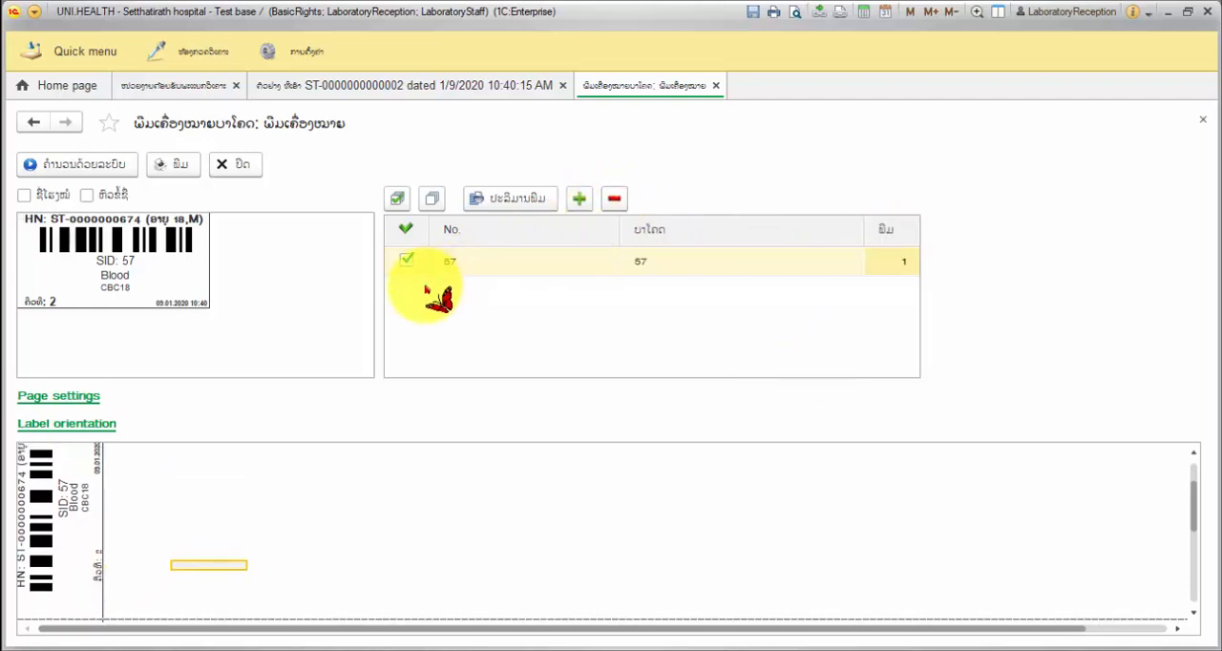
left_click(96, 165)
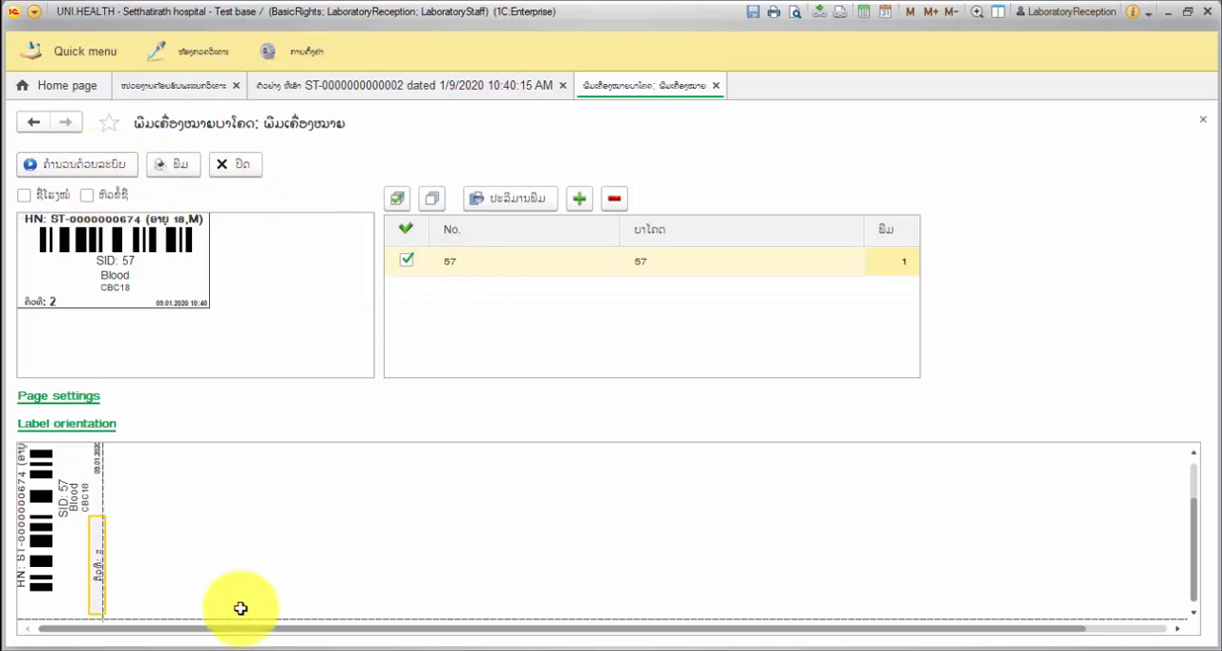
scroll(240, 609, "up", 2)
left_click(76, 518)
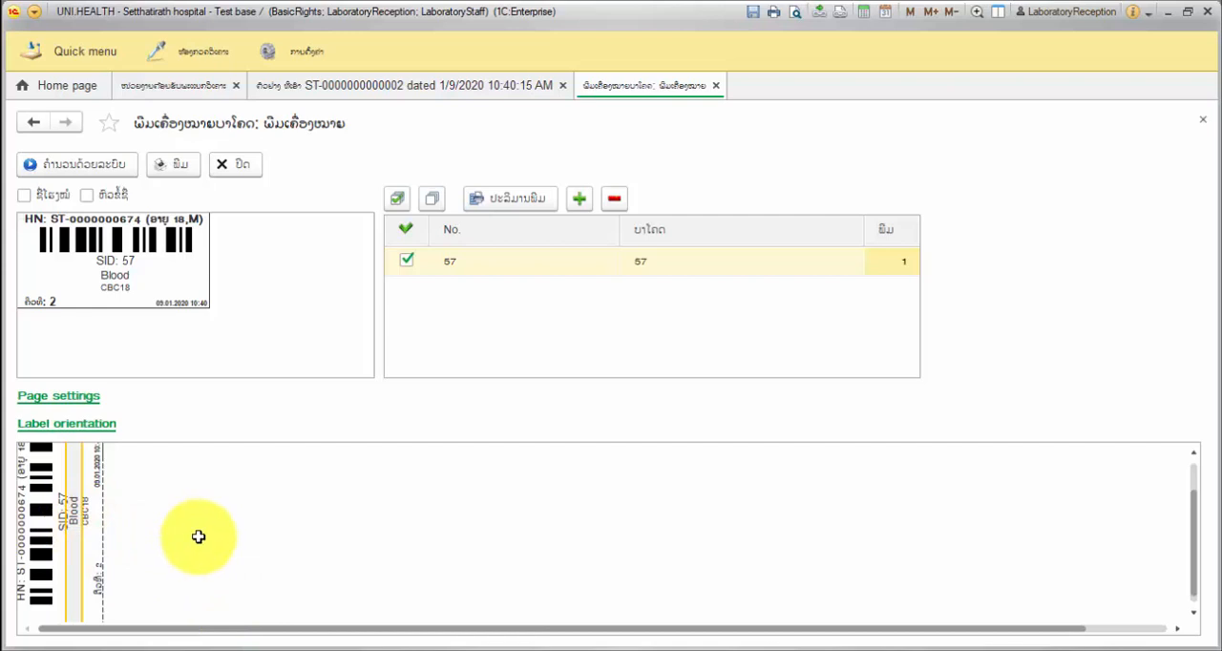
- Print the blood sample's barcode label and close the label printing form
left_click(184, 166)
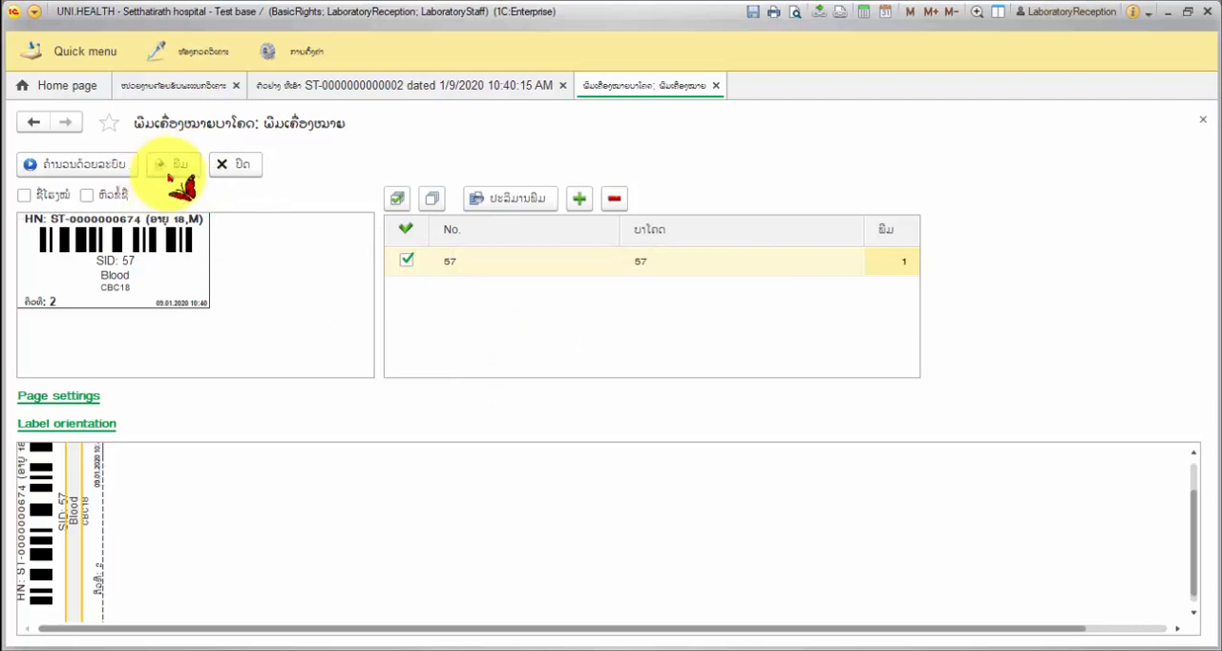
left_click(224, 168)
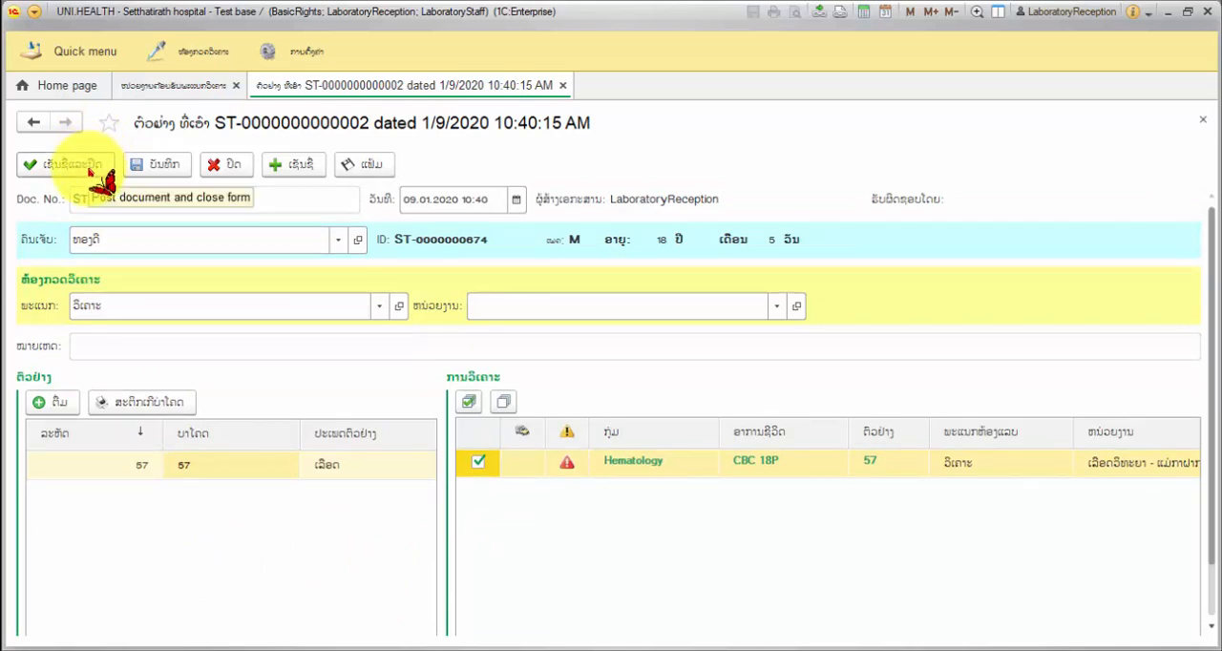
- Post and close the sample receipt document, and clear the patient search filter in the reception queue
left_click(89, 169)
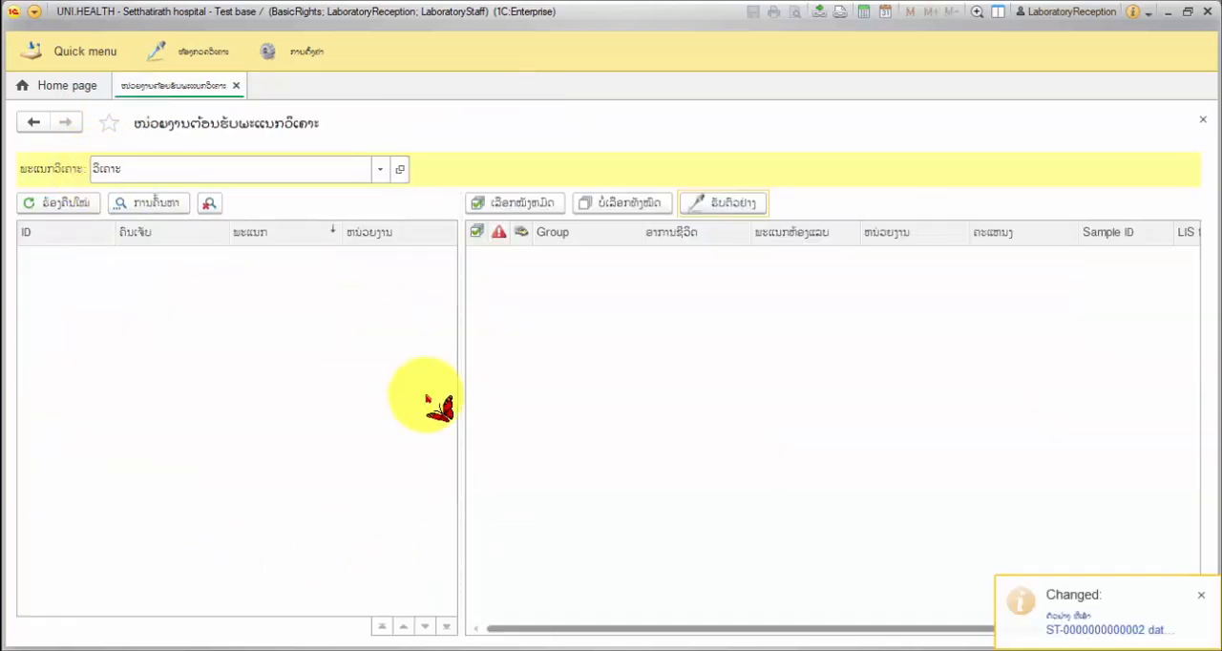
left_click(209, 205)
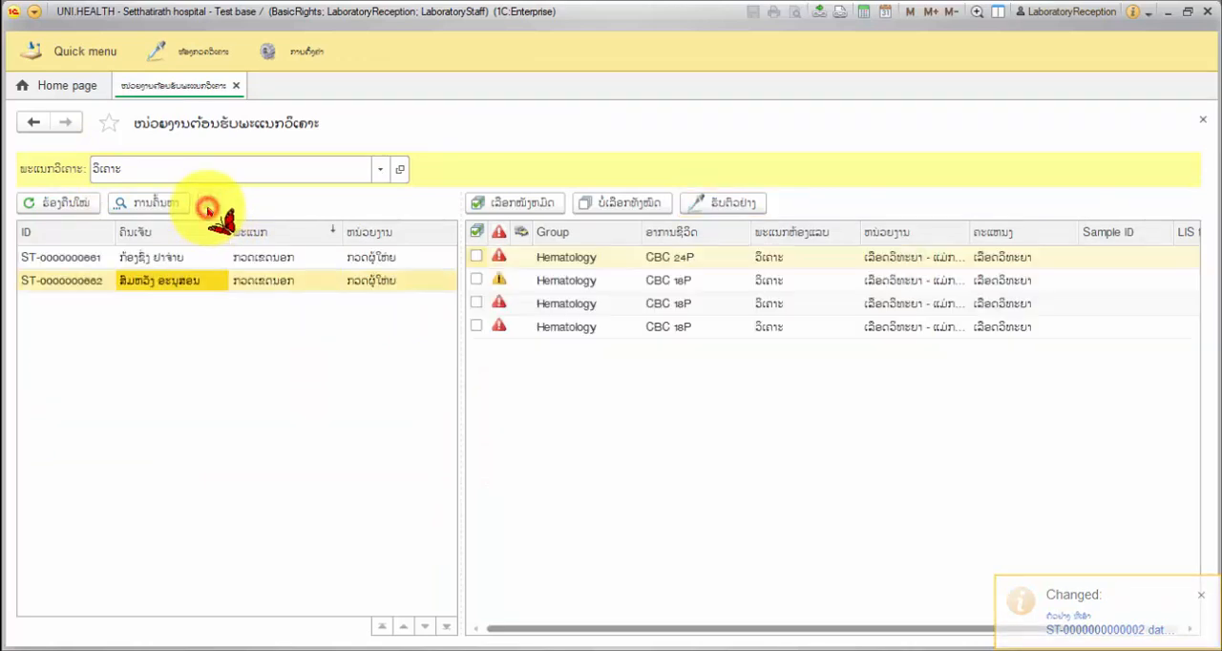